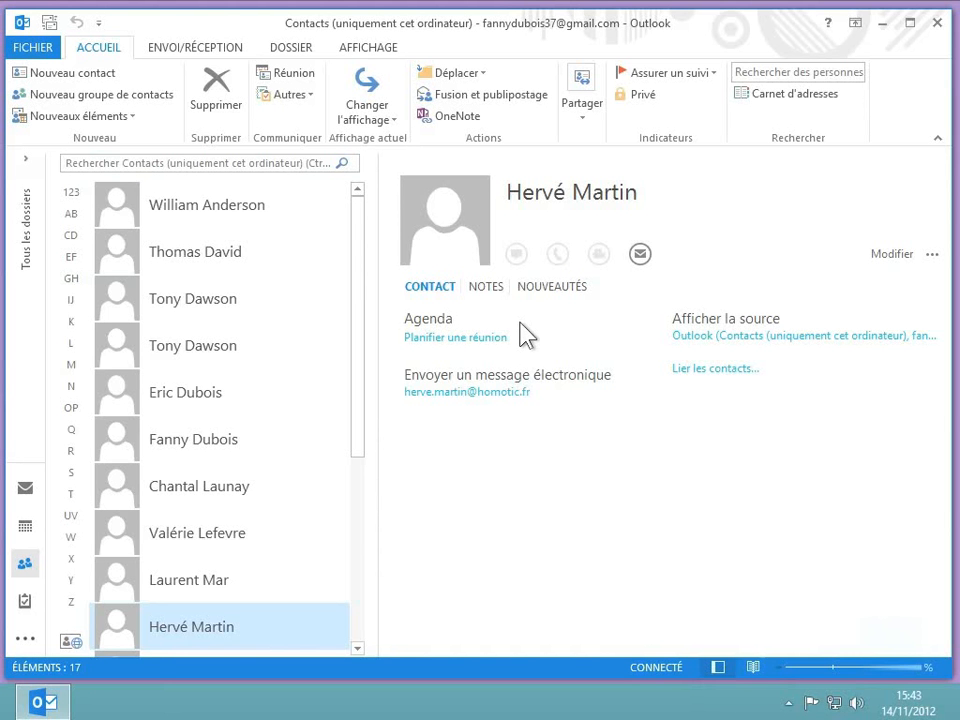
Create a new contact group and name it Client.
left_click(101, 90)
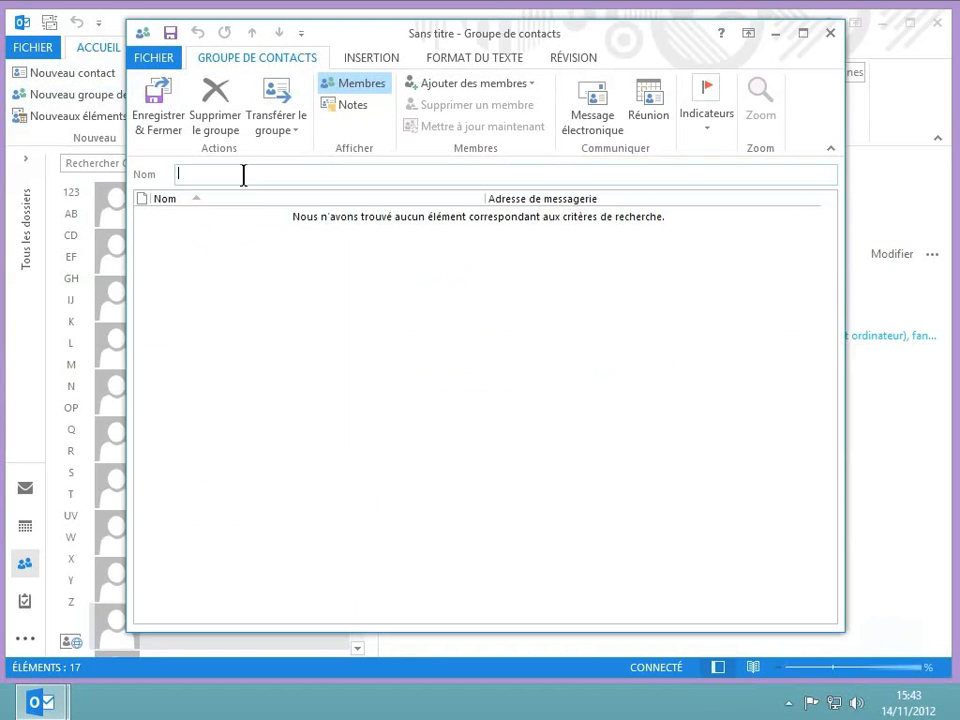
type("Client")
Add the second, fourth, tenth and twelfth contacts listed in the address book to the Client group.
left_click(444, 85)
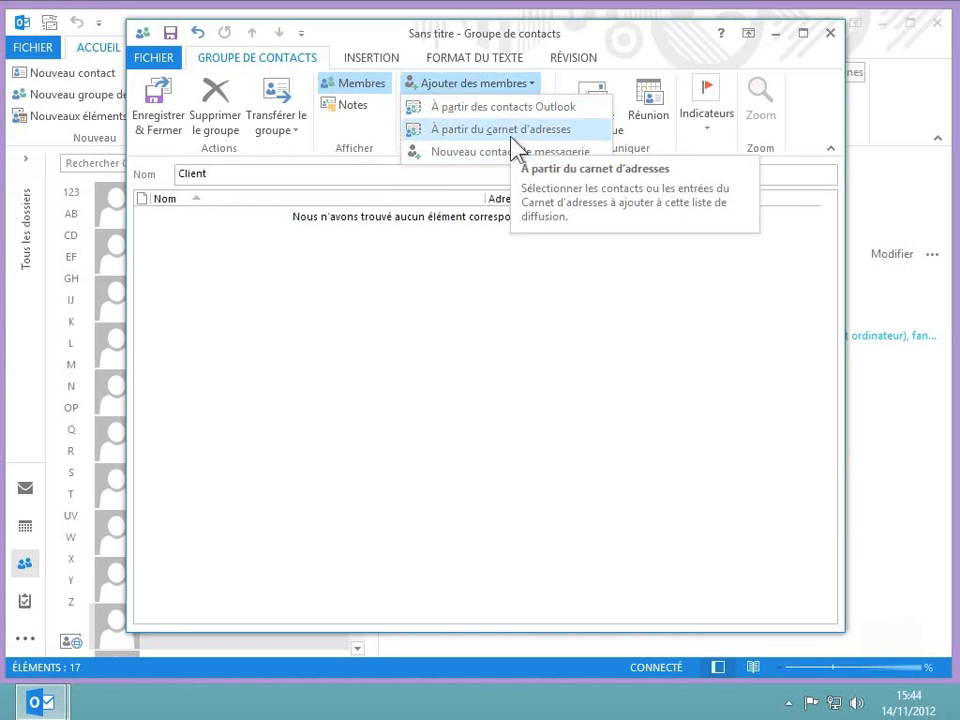
left_click(512, 139)
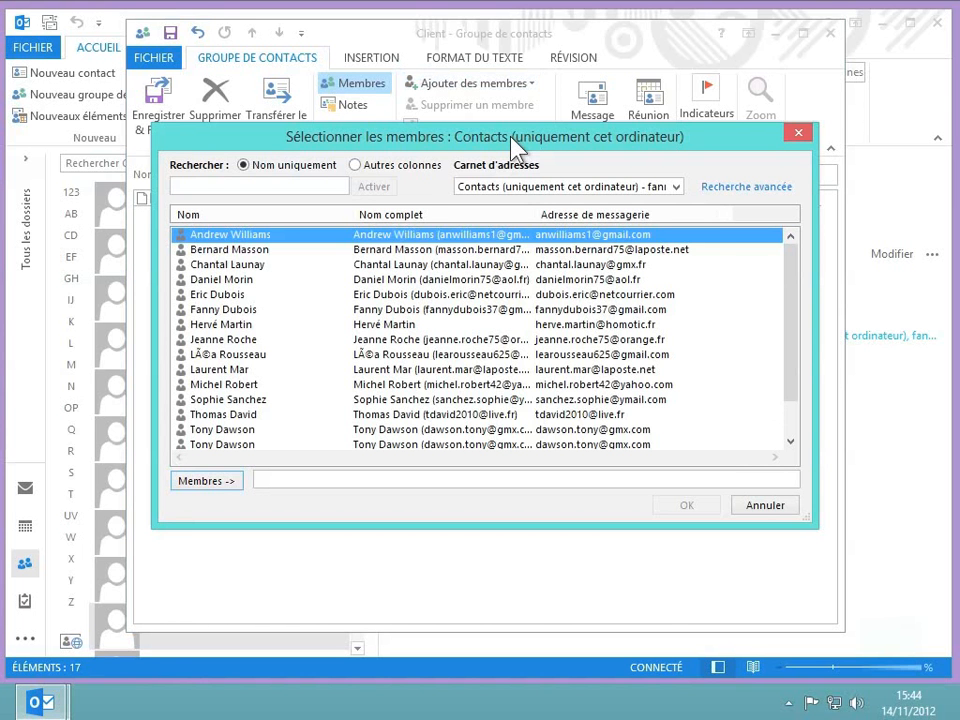
left_click(235, 250)
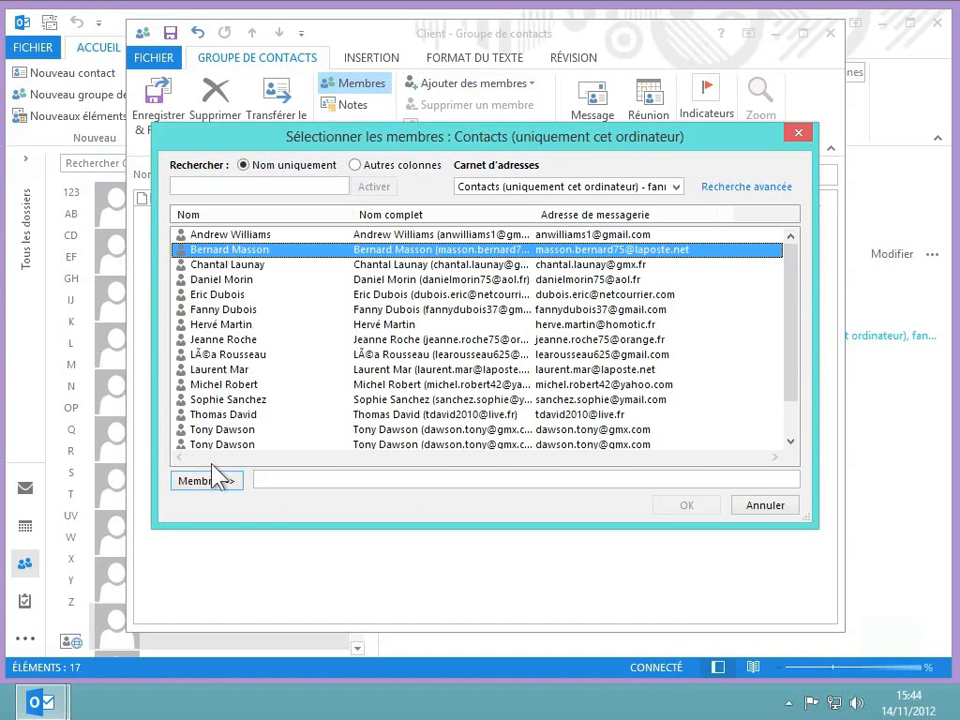
left_click(214, 488)
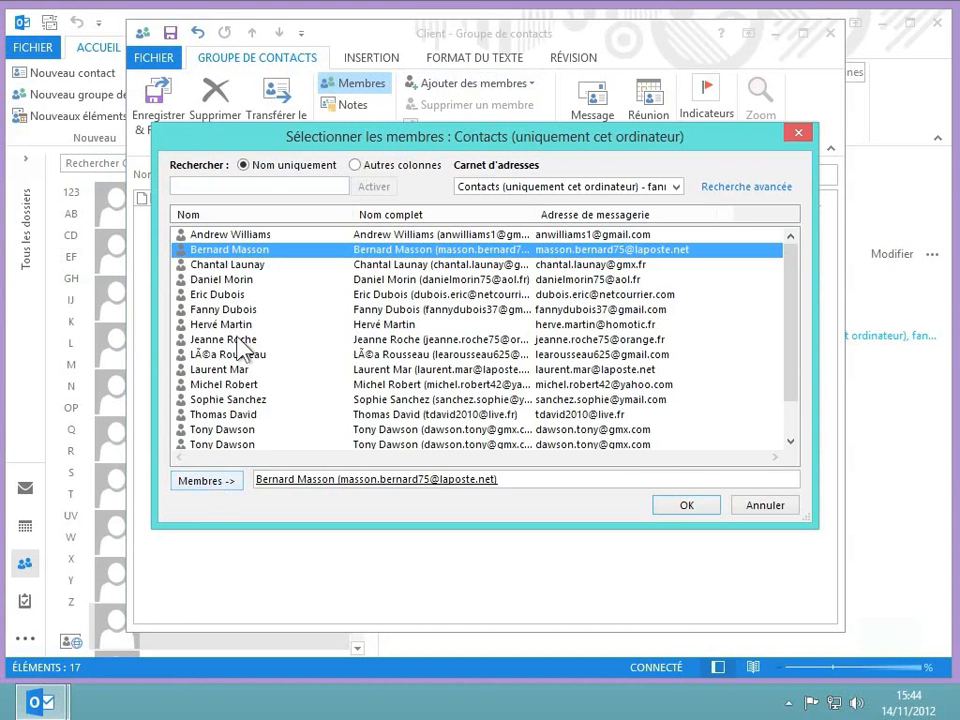
double_click(237, 280)
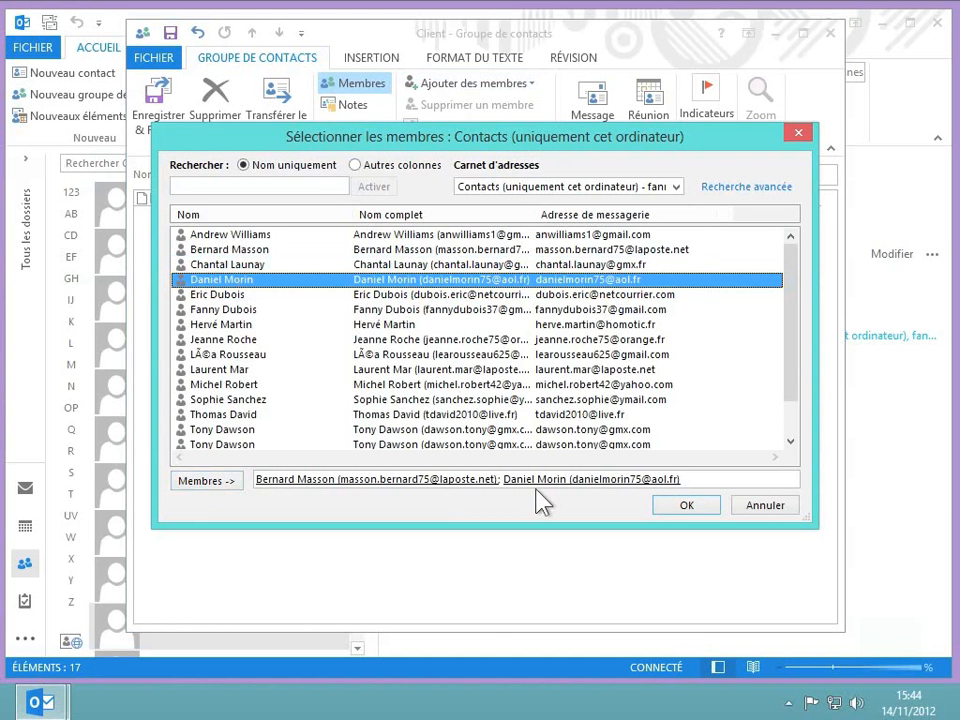
double_click(234, 370)
double_click(227, 401)
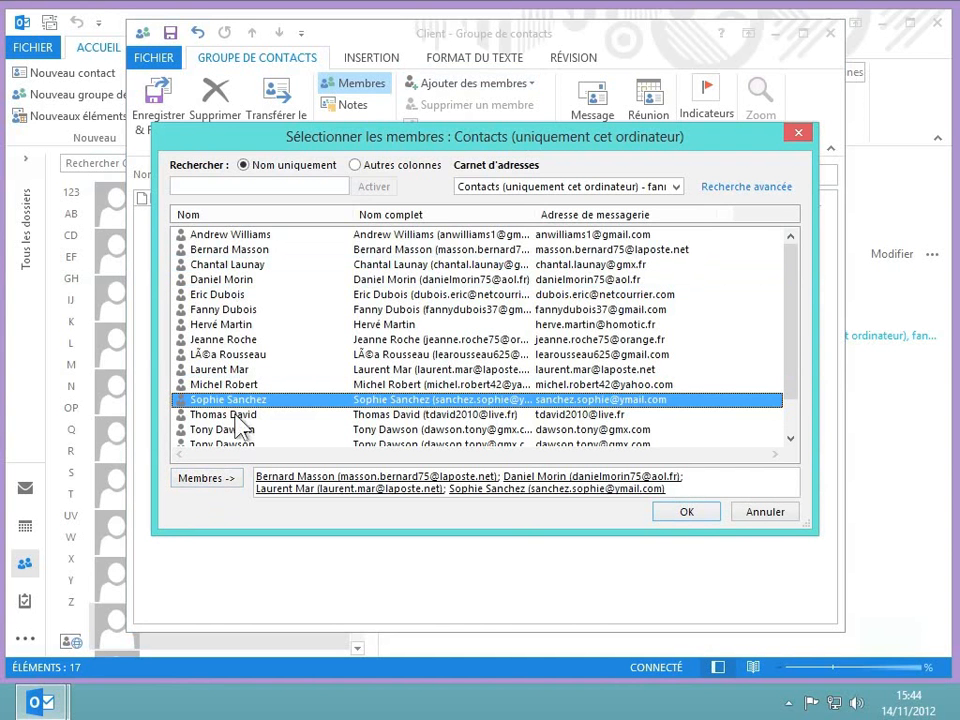
left_click(686, 512)
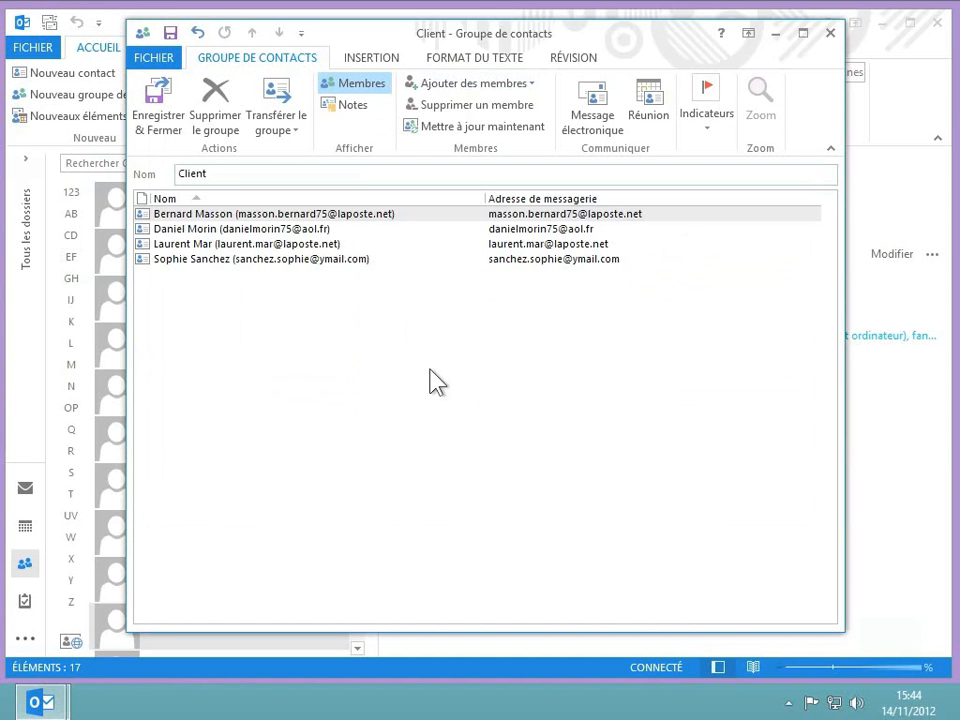
Add a new e-mail contact as a group member, entering the person's full name and e-mail address.
left_click(516, 88)
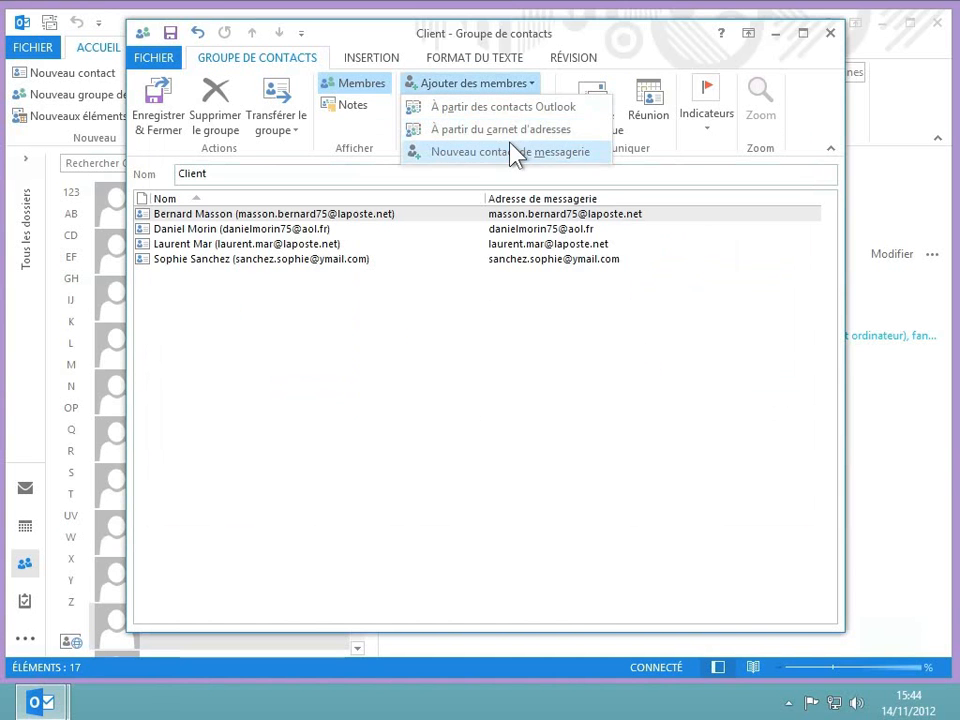
left_click(509, 152)
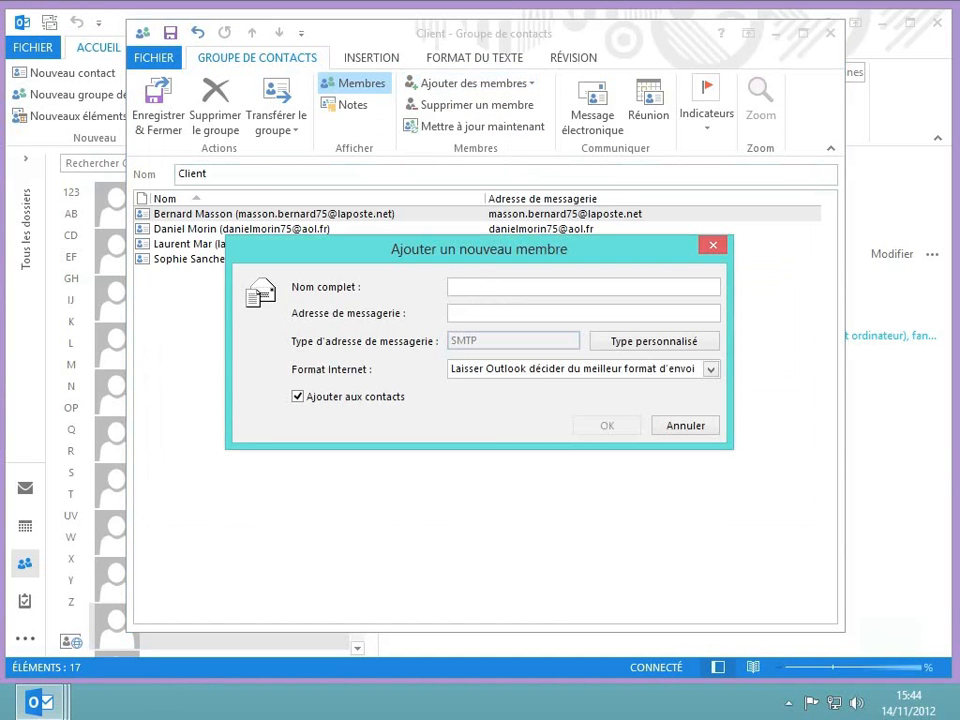
key("Tab")
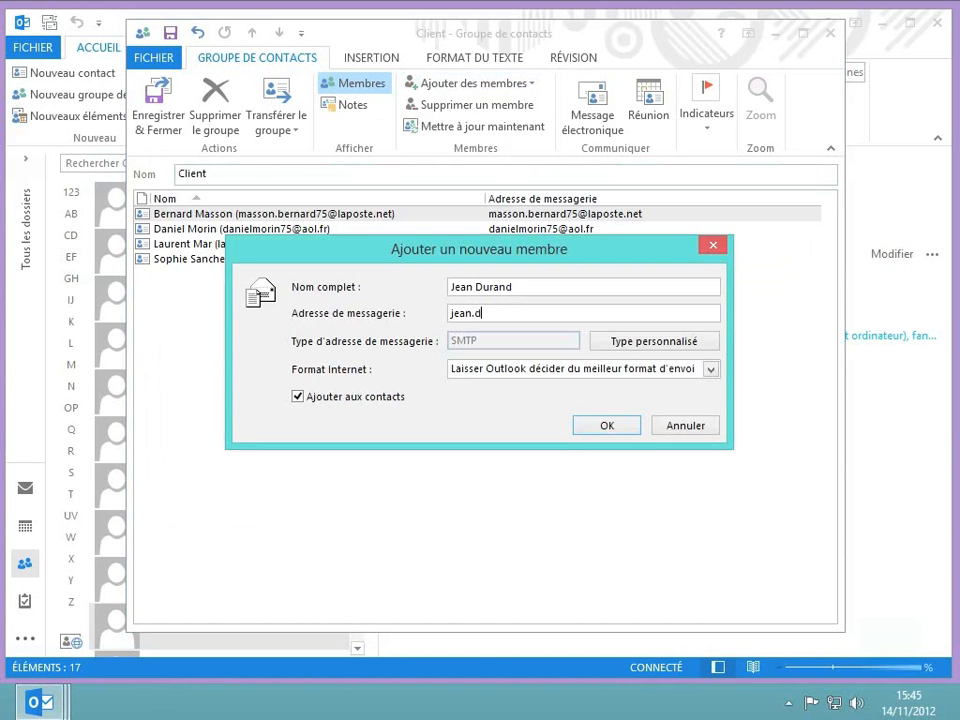
left_click(607, 425)
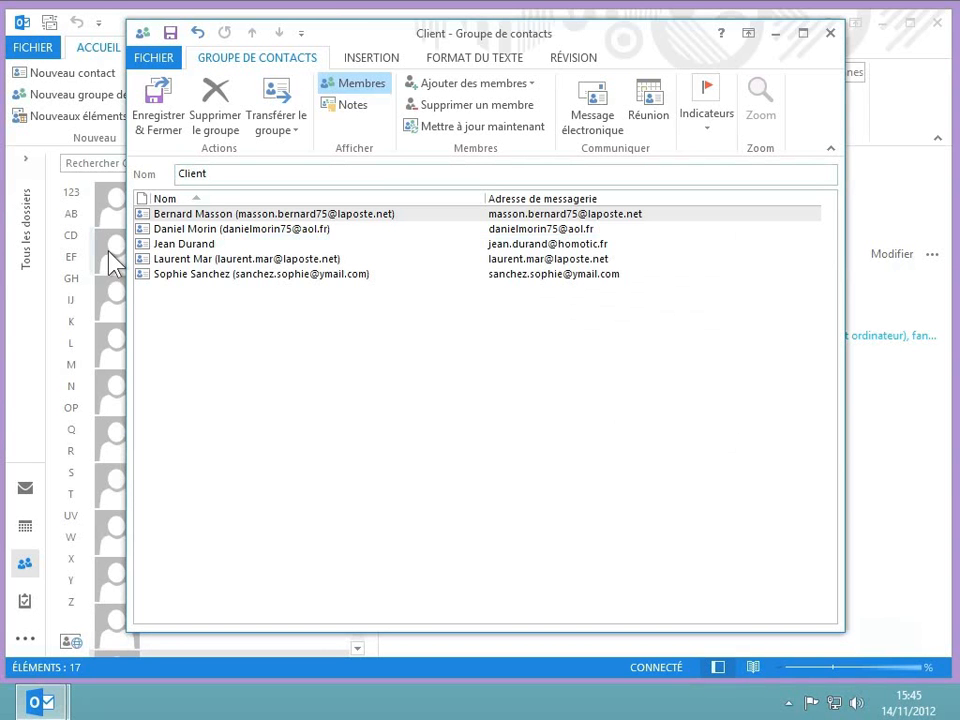
Remove the first listed member from the Client group.
left_click(310, 218)
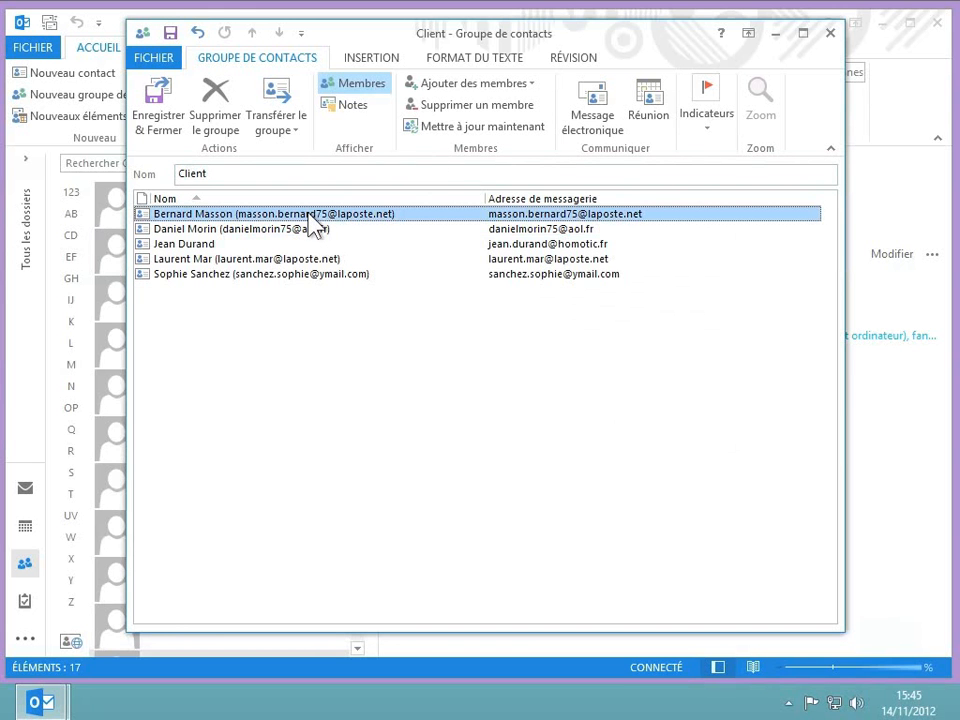
left_click(496, 117)
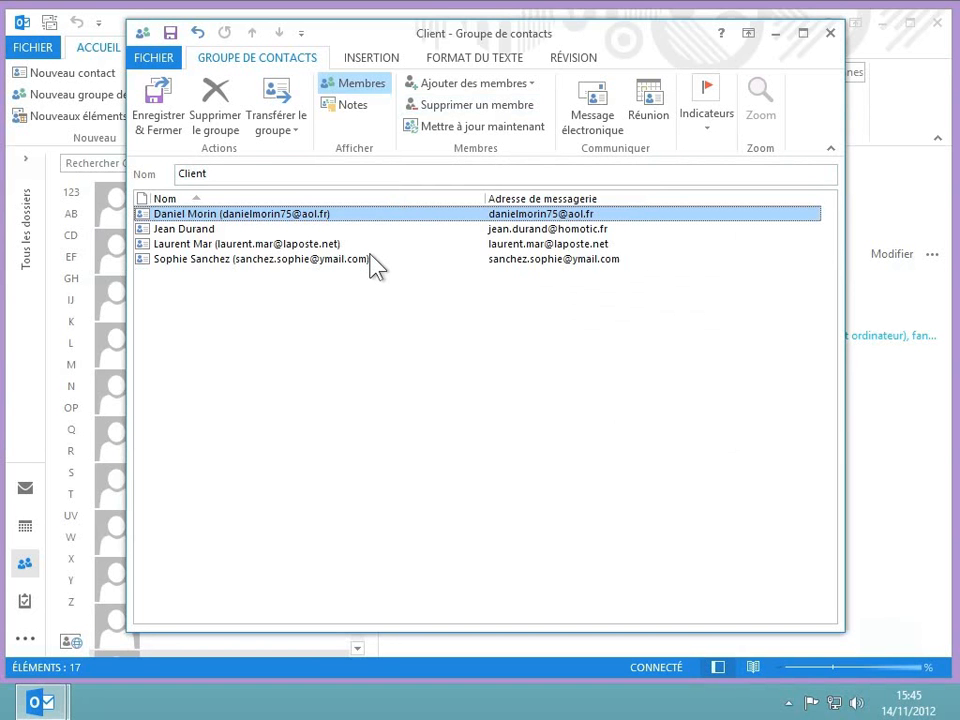
Add the note "Description : clients HOMOTIC" to the Client group, then save and close the group.
left_click(355, 114)
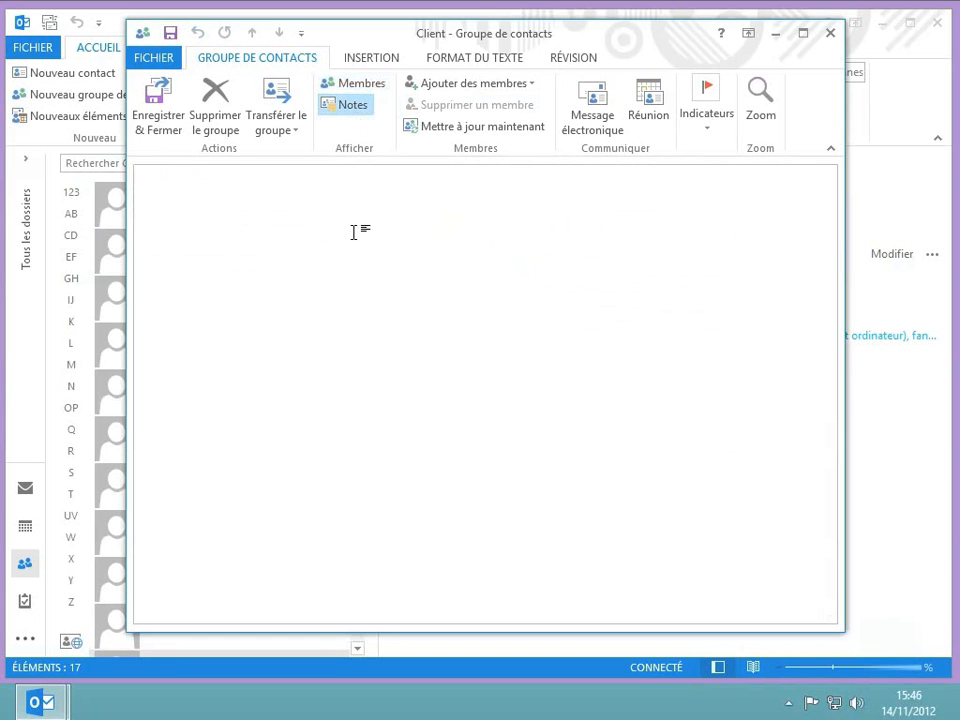
type("description :")
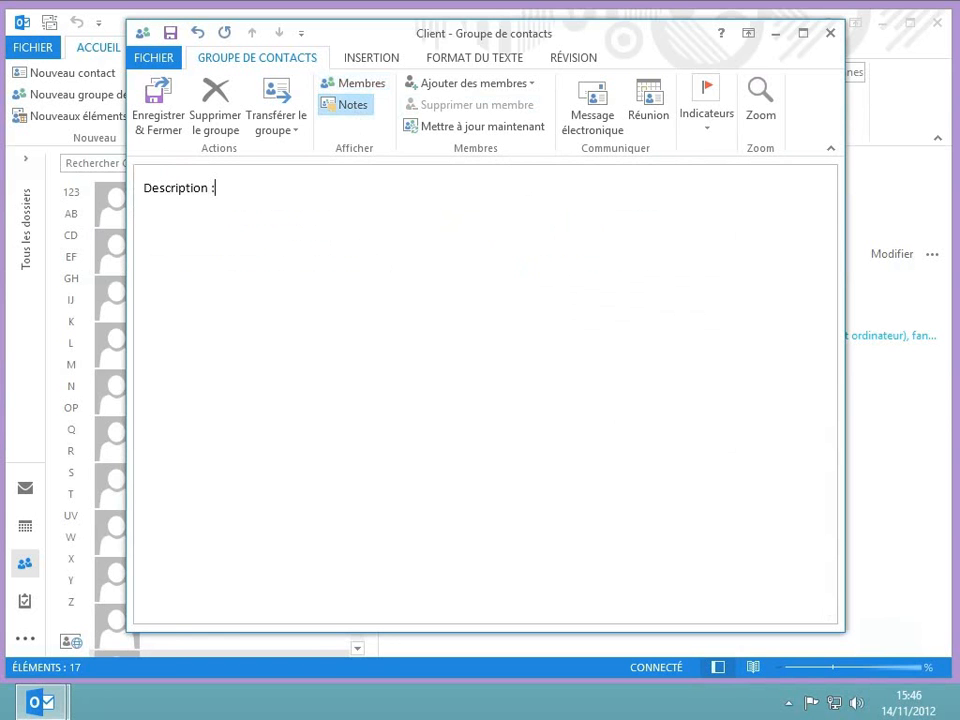
type(" clients HOMO")
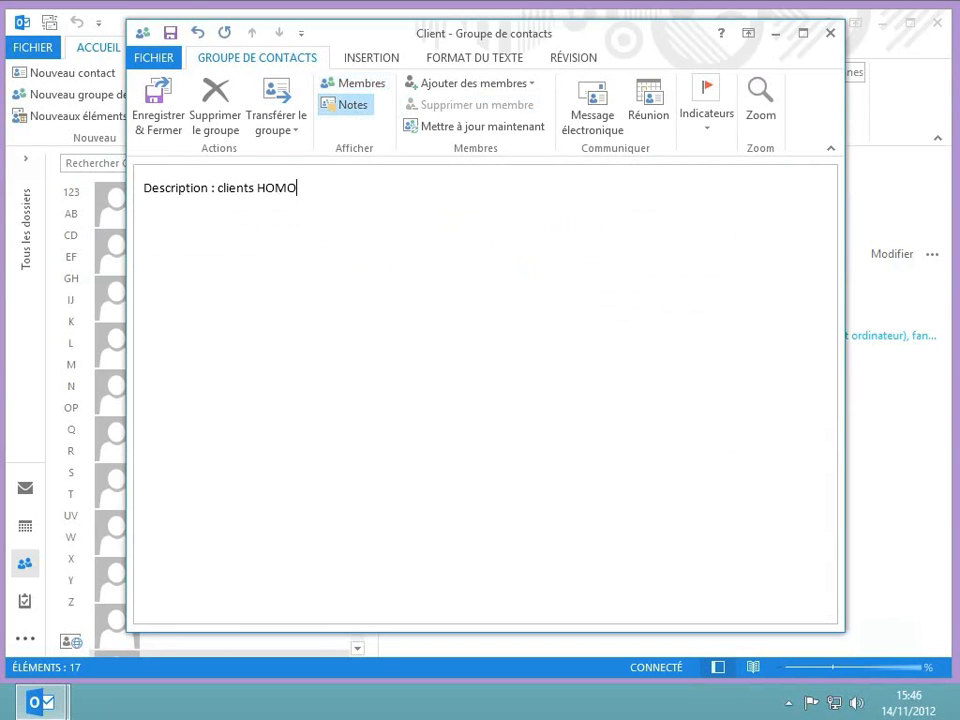
type("TIC")
left_click(370, 86)
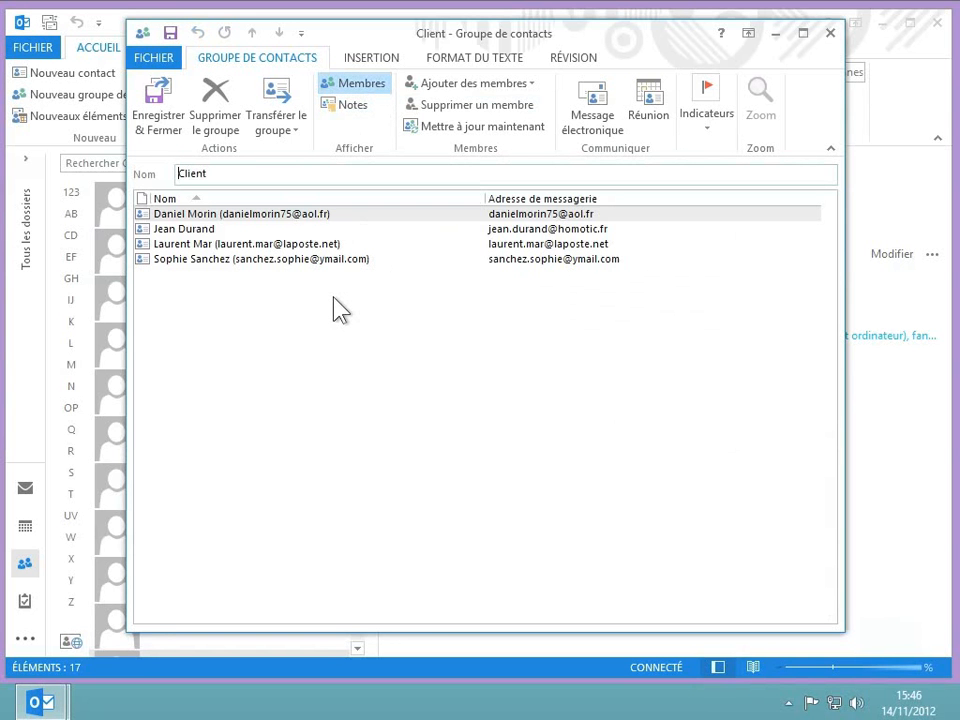
left_click(178, 140)
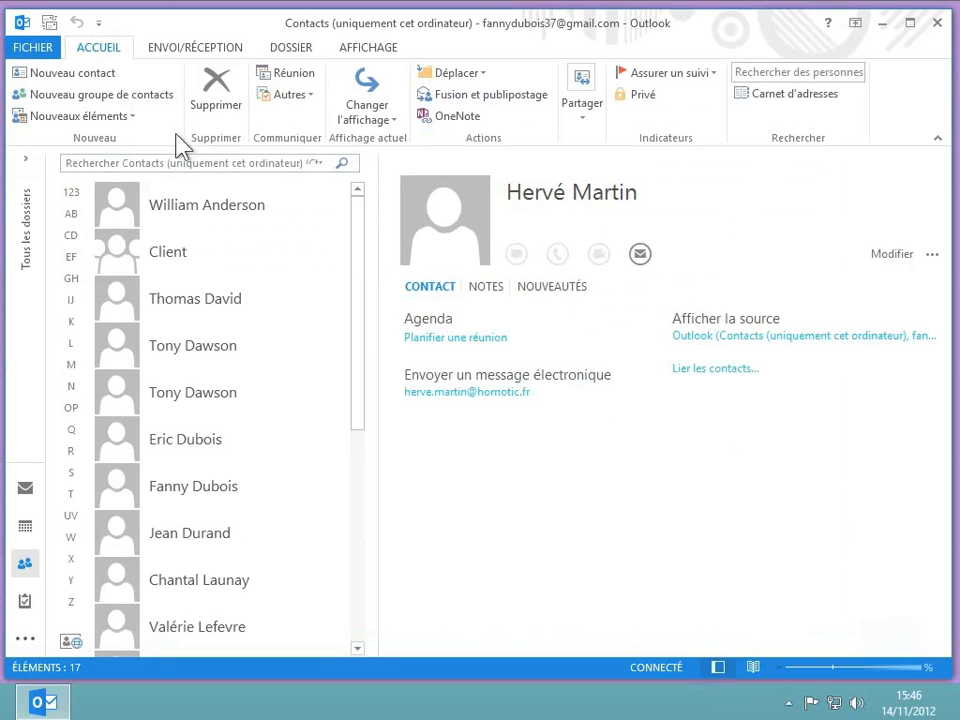
Start an e-mail message to the Client group and expand the group into its individual members in the recipient field.
left_click(137, 262)
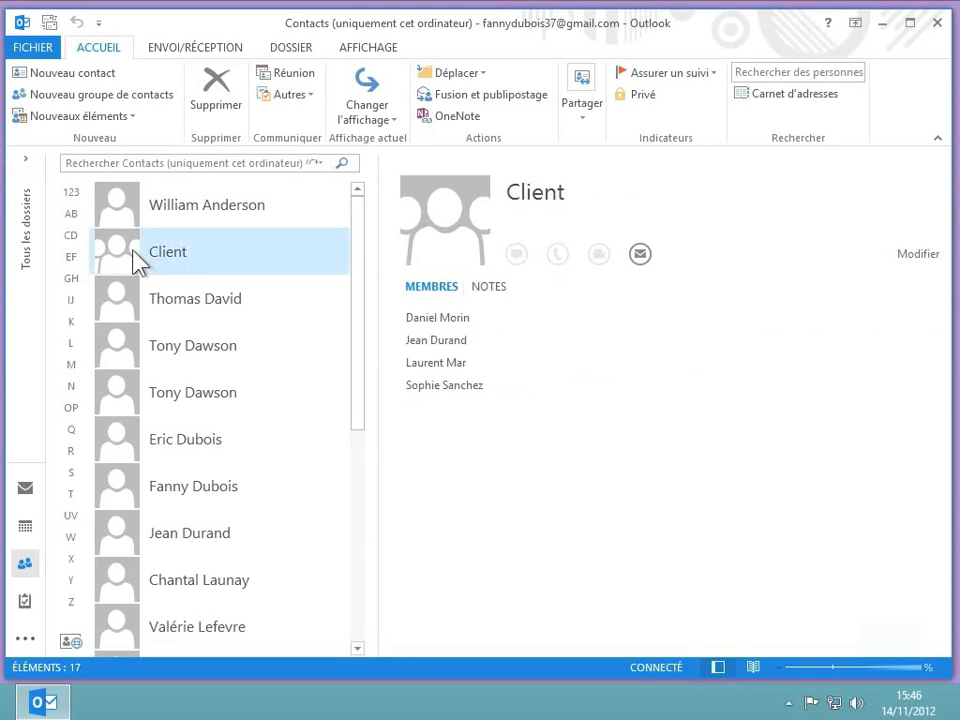
left_click(643, 262)
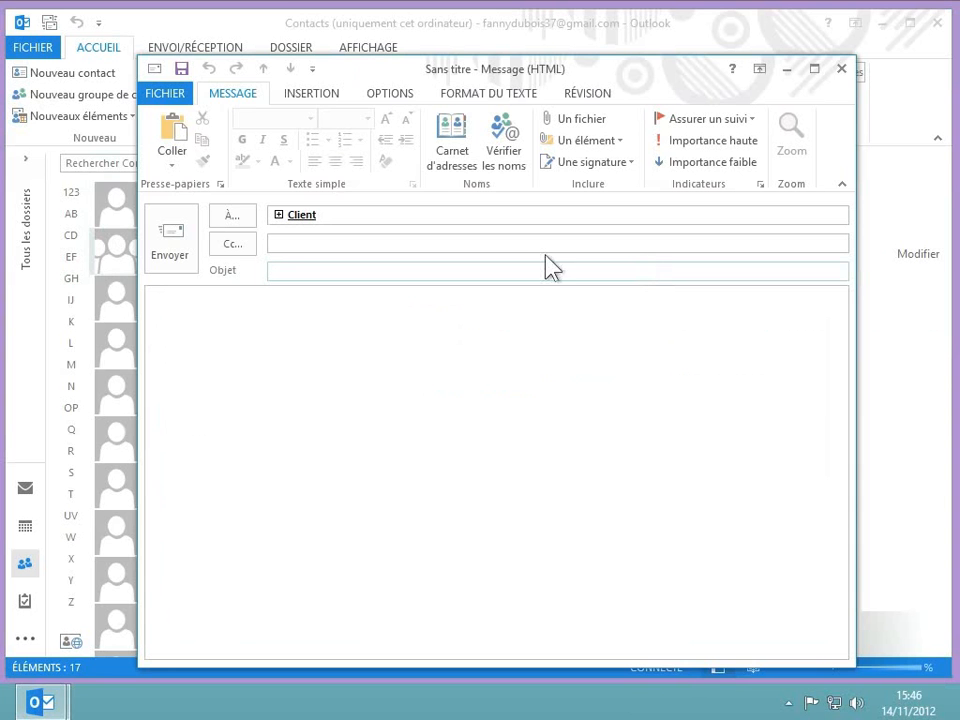
mouse_move(308, 214)
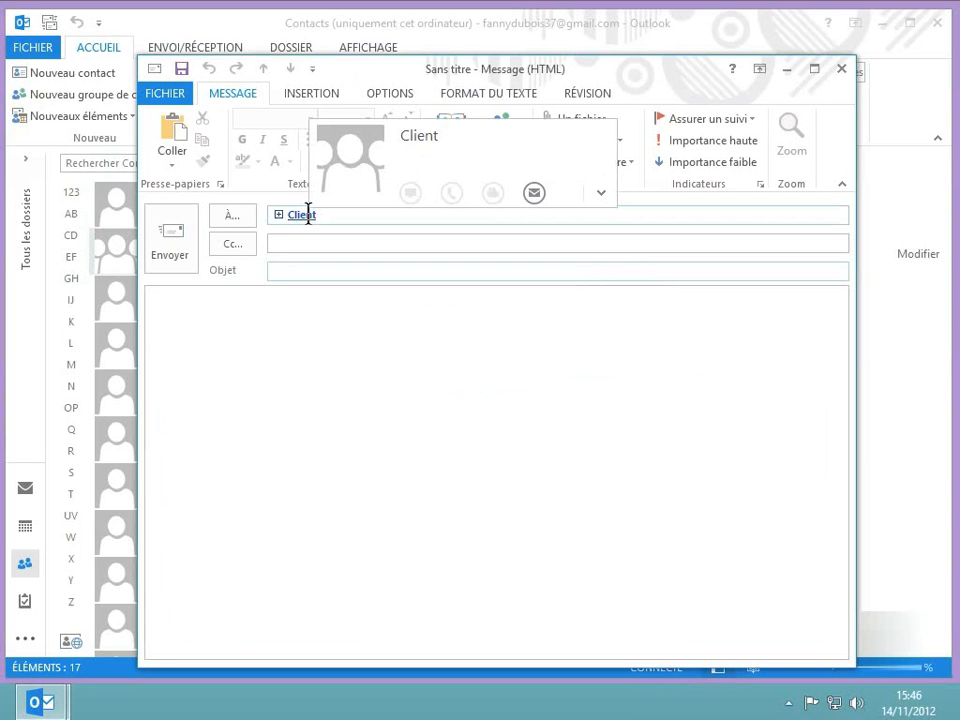
left_click(280, 216)
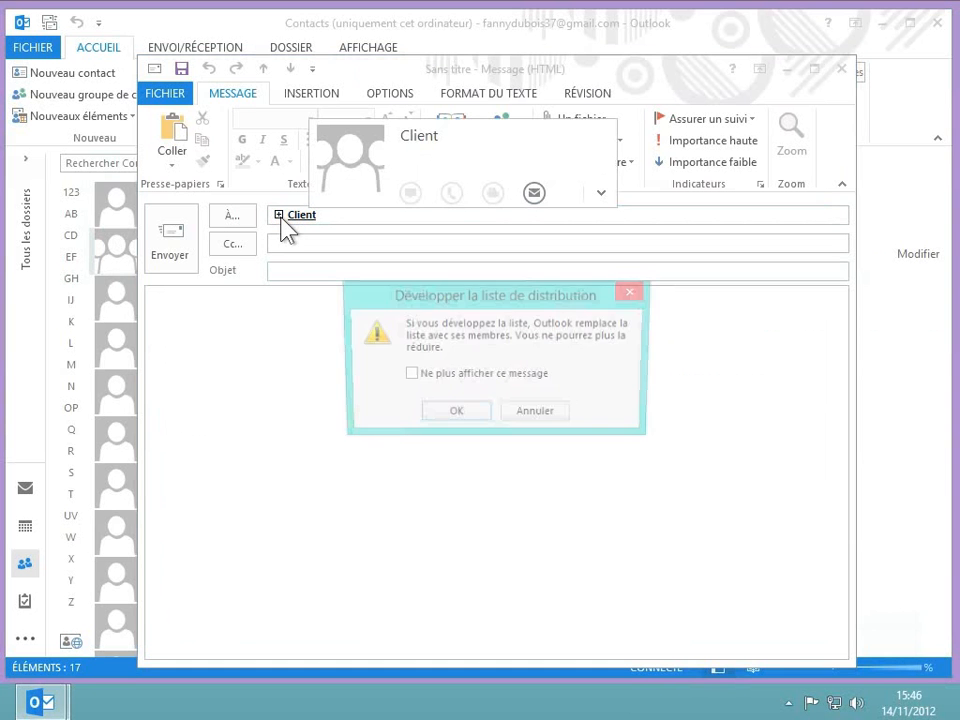
left_click(466, 416)
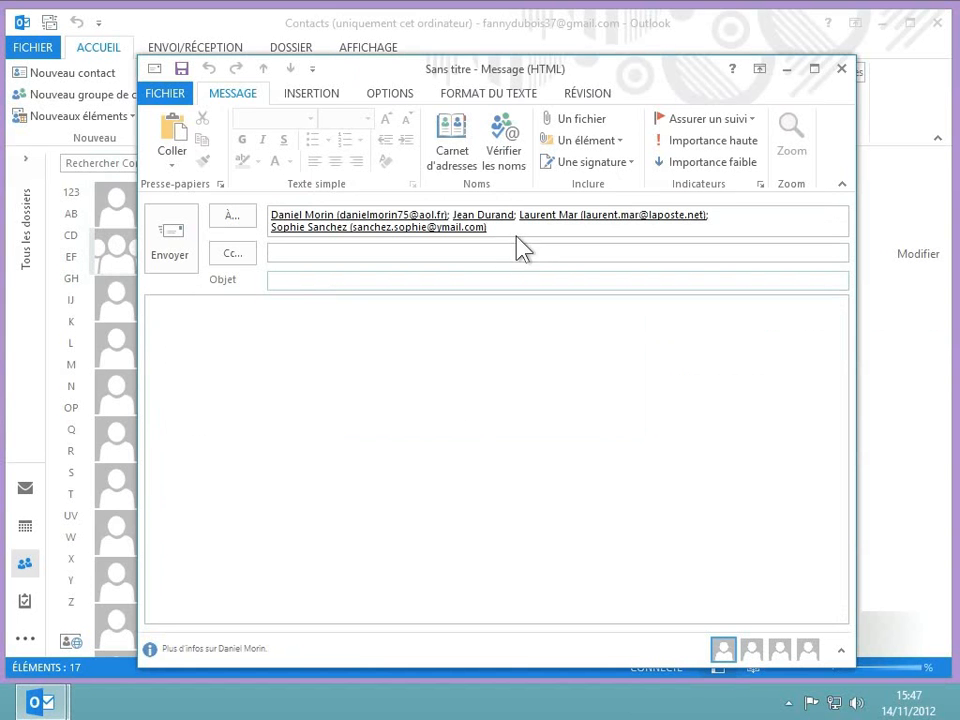
Replace the expanded recipients with the Client group by entering its name and accepting the suggestion.
left_click_drag(483, 234, 291, 209)
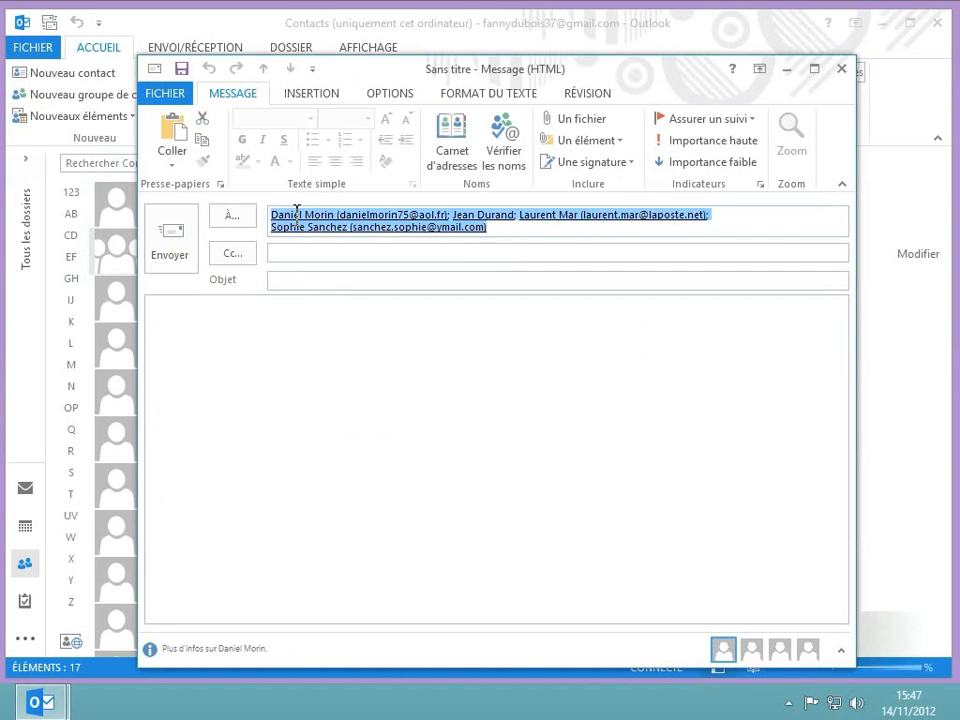
key("Delete")
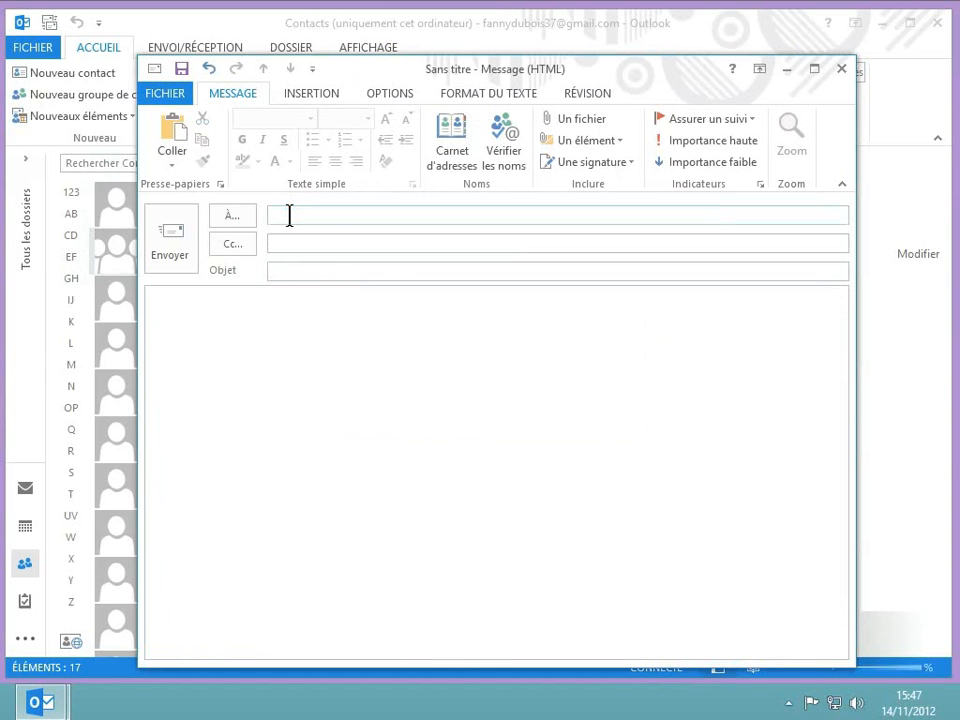
type("clien")
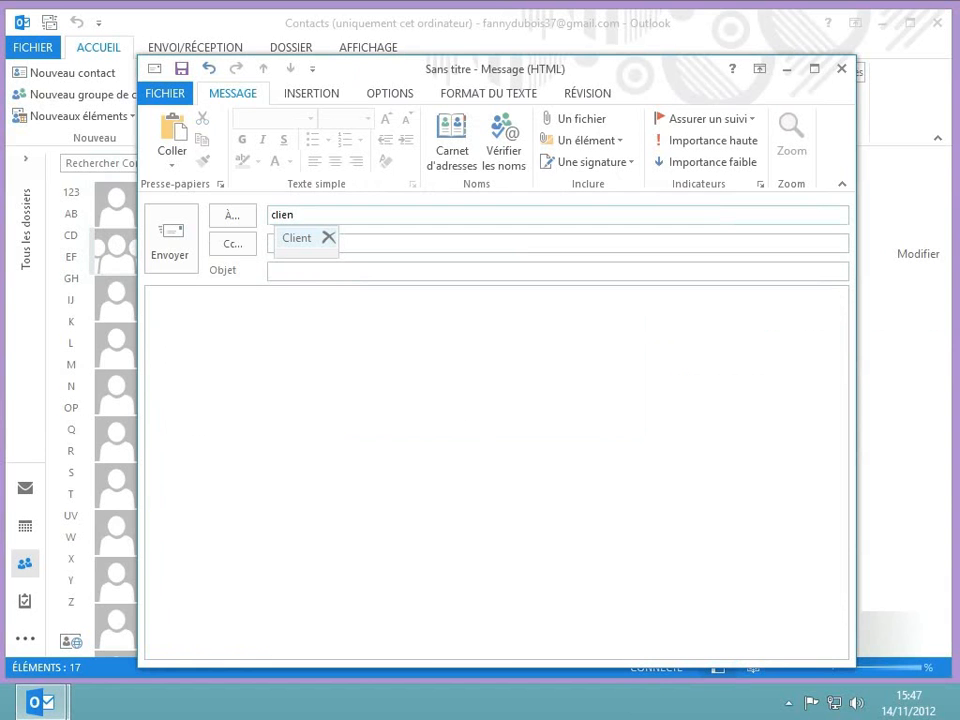
left_click(297, 239)
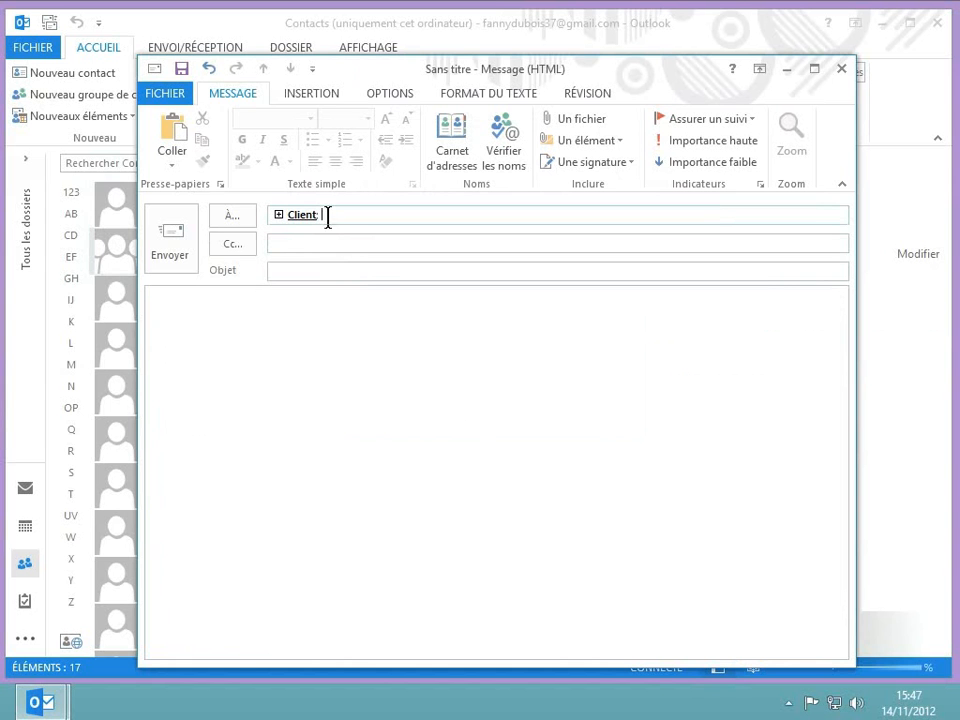
Clear the recipient field and add the Client group as the main recipient from the address book.
left_click_drag(326, 216, 205, 205)
key("Delete")
left_click(238, 215)
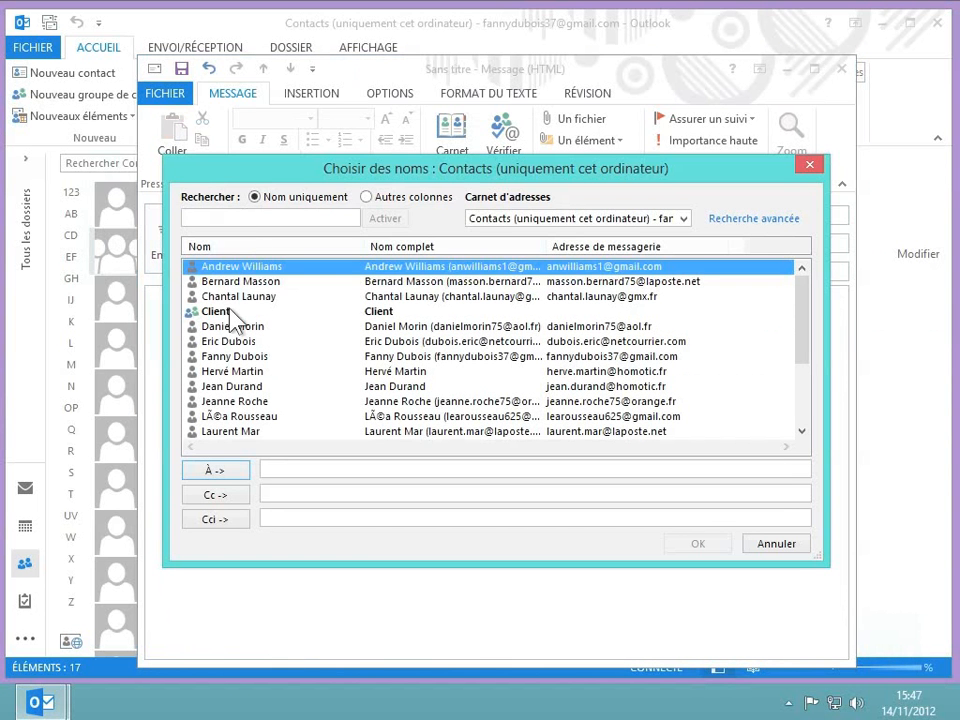
left_click(218, 312)
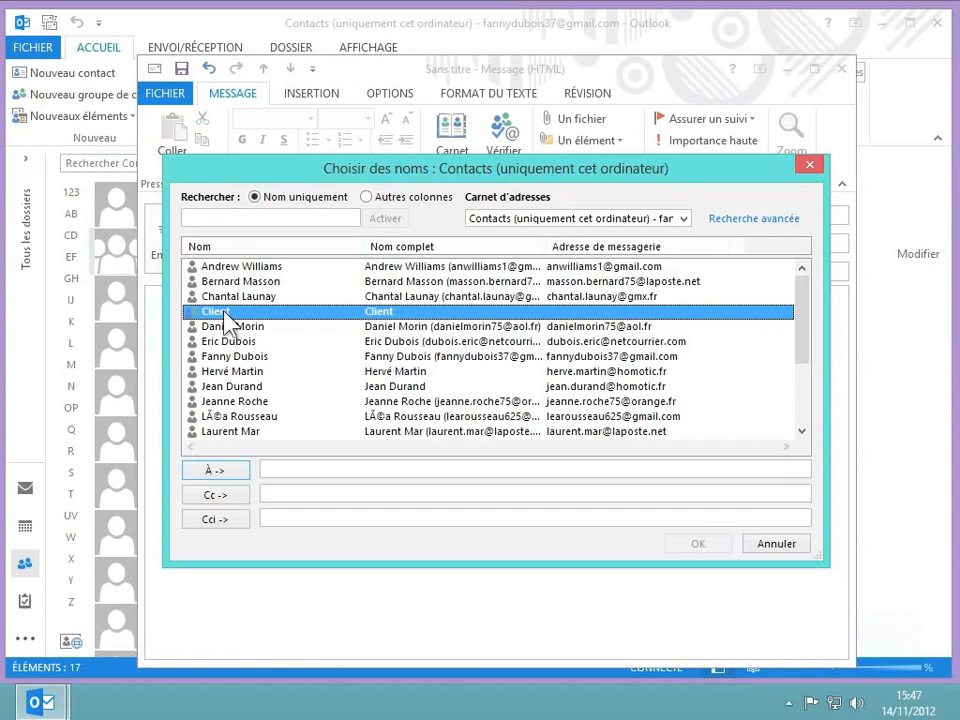
double_click(226, 318)
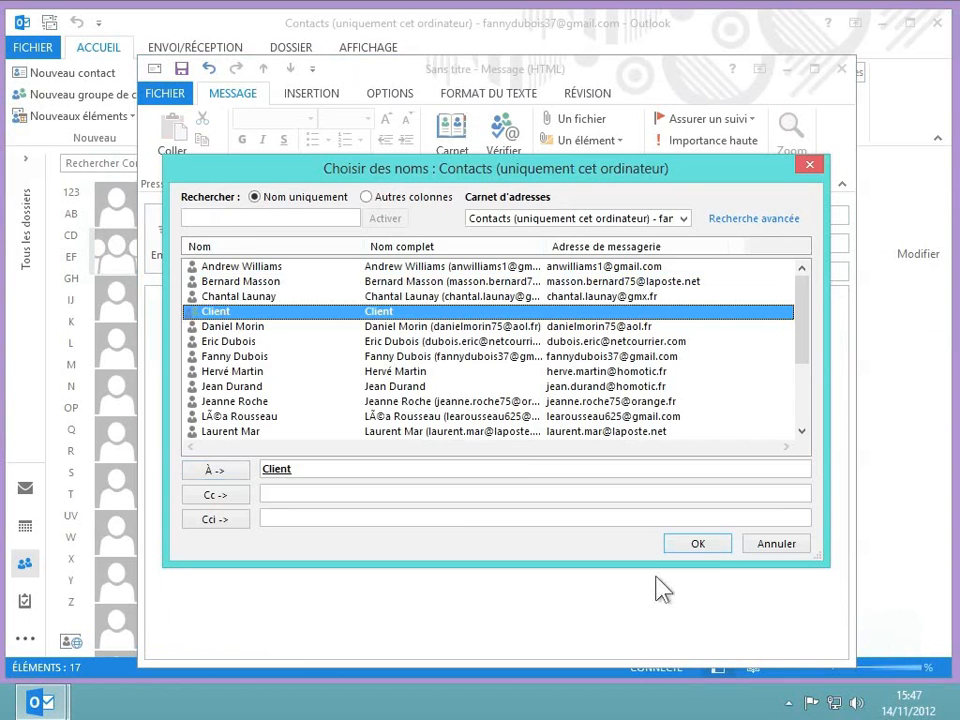
left_click(710, 545)
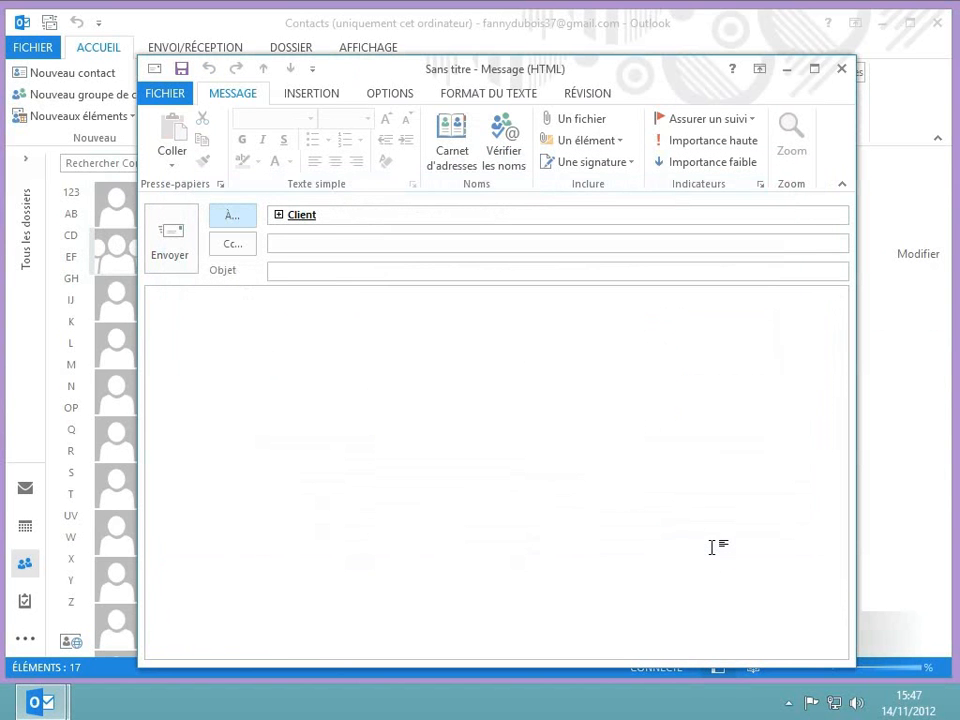
Close the message without saving it and delete the Client contact group from the contacts.
left_click(845, 72)
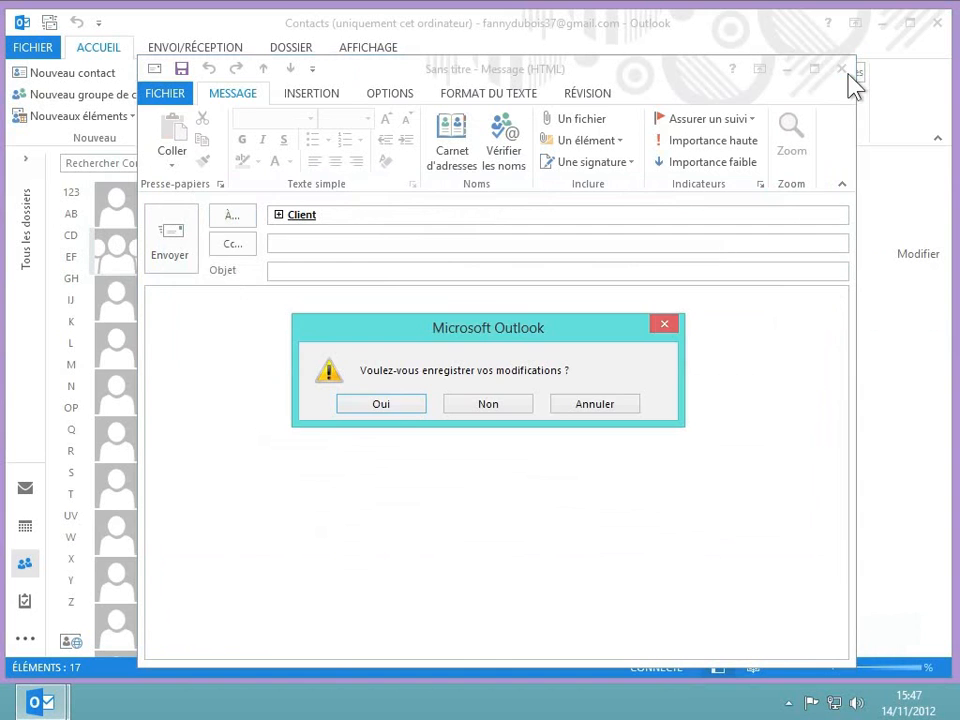
left_click(490, 413)
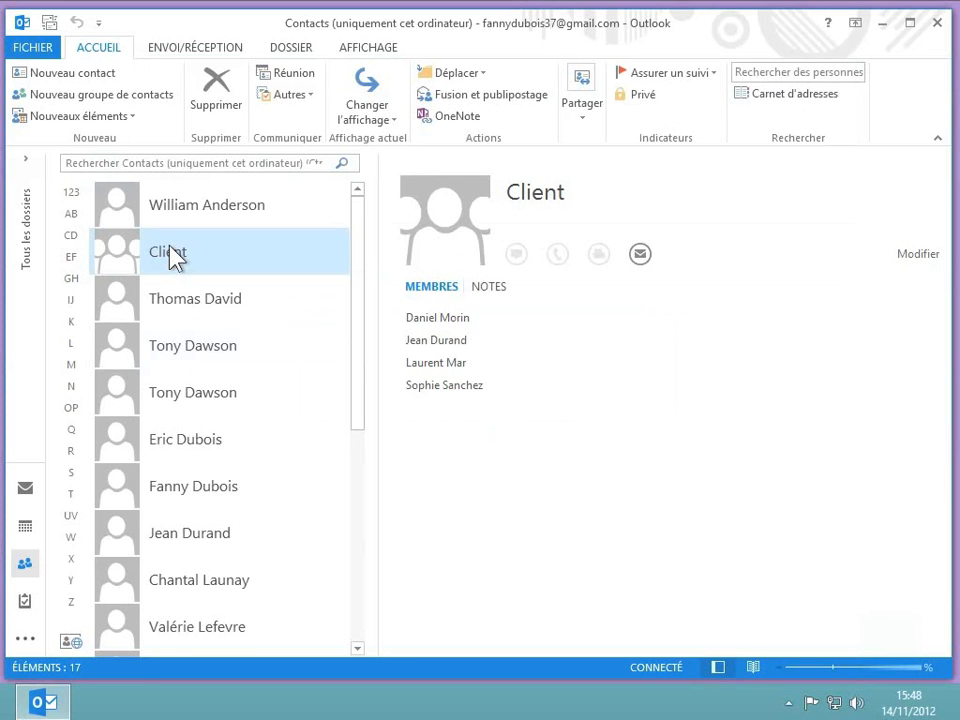
left_click(226, 92)
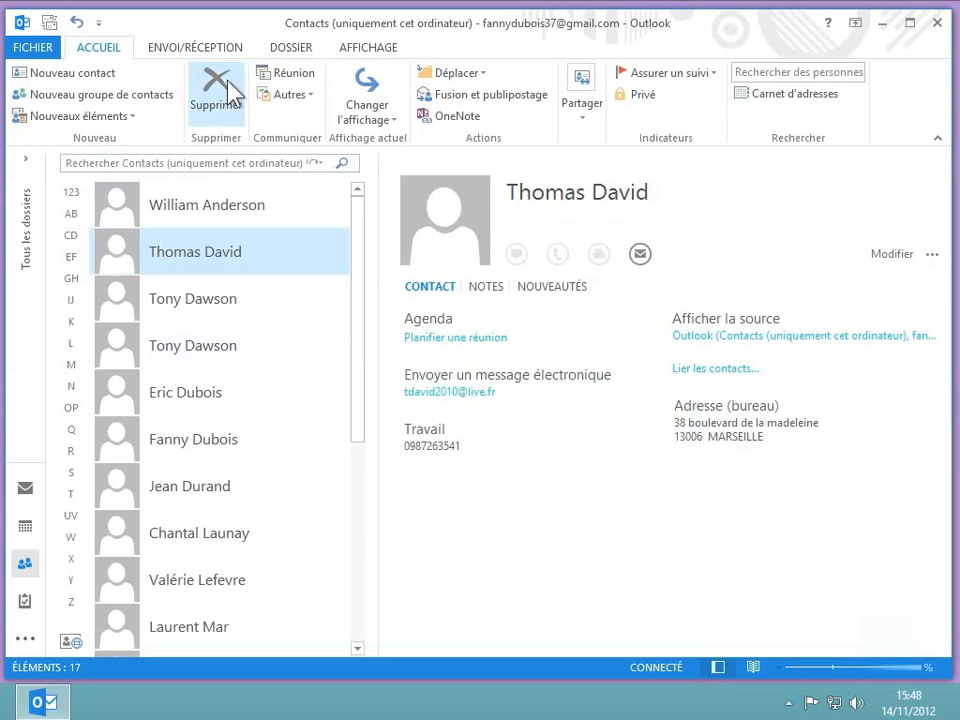